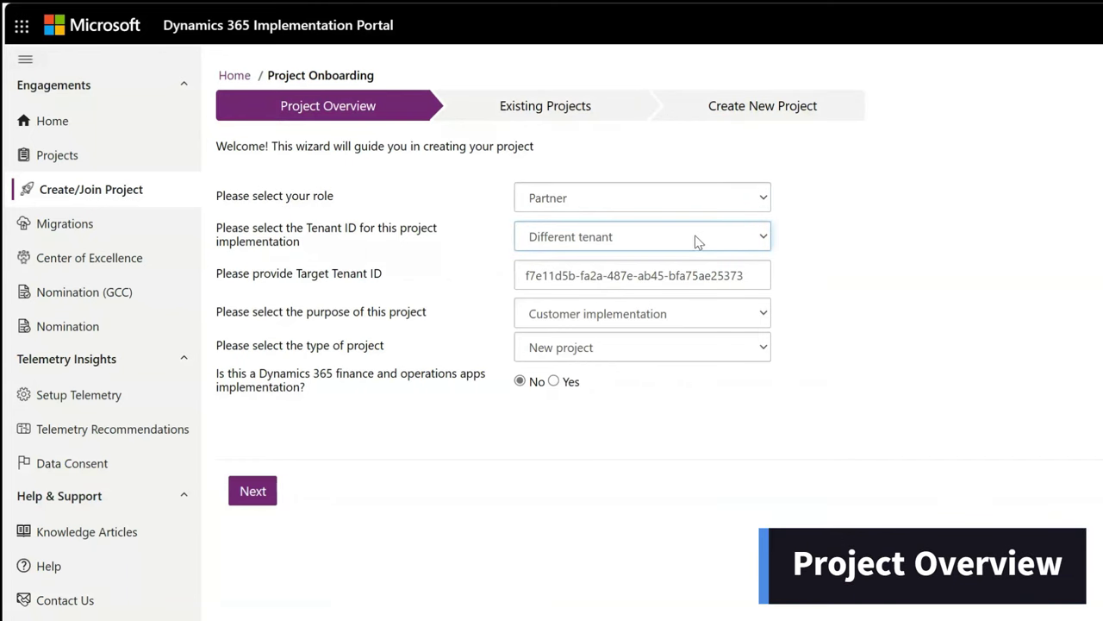
Step: Check the target tenant ID and LCS project options, then keep the project as non finance and operations
left_click(758, 279)
triple_click(758, 278)
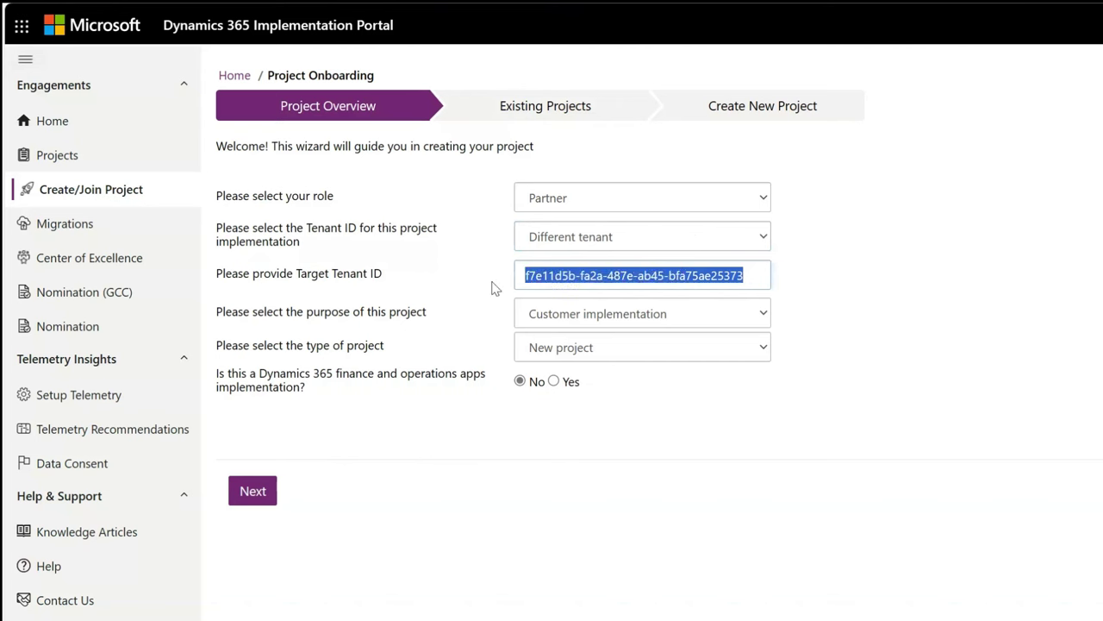
left_click(741, 321)
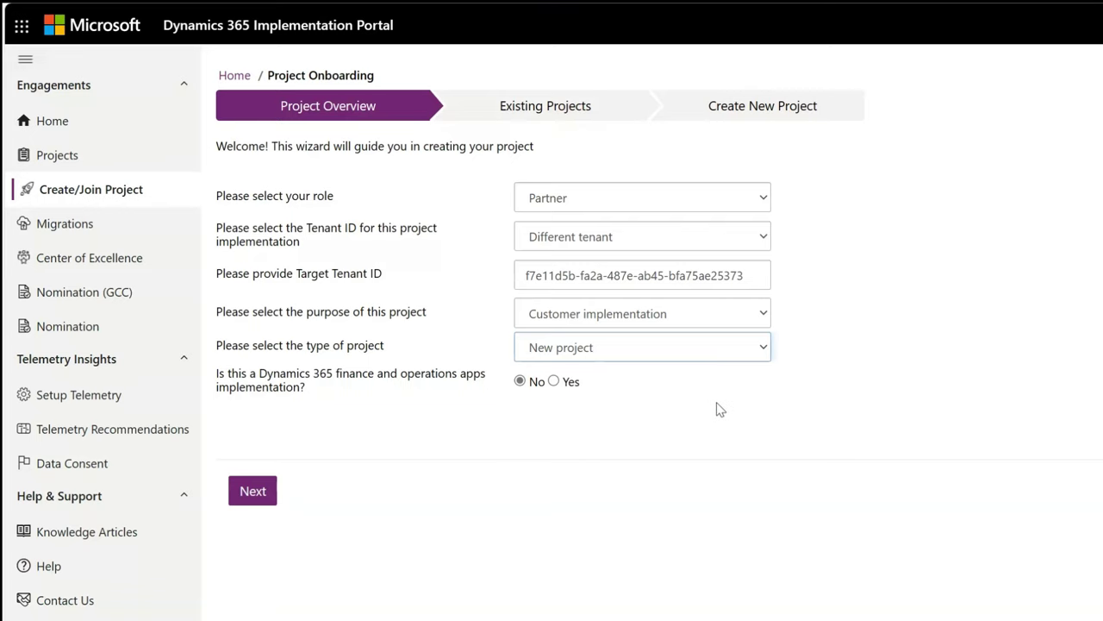
left_click(469, 326)
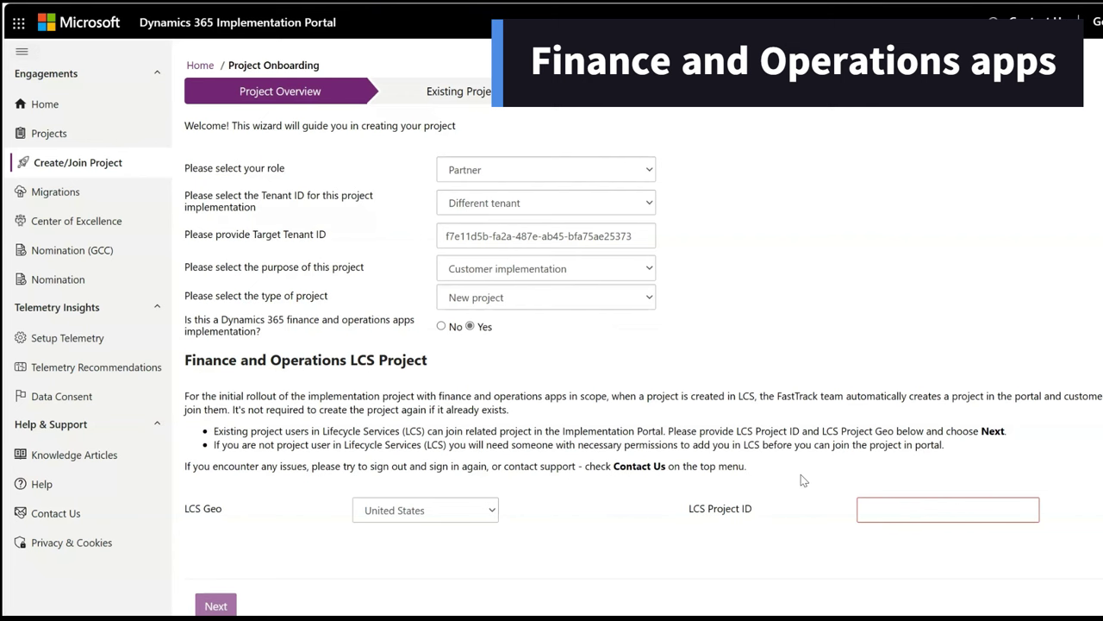
left_click_drag(739, 512, 667, 510)
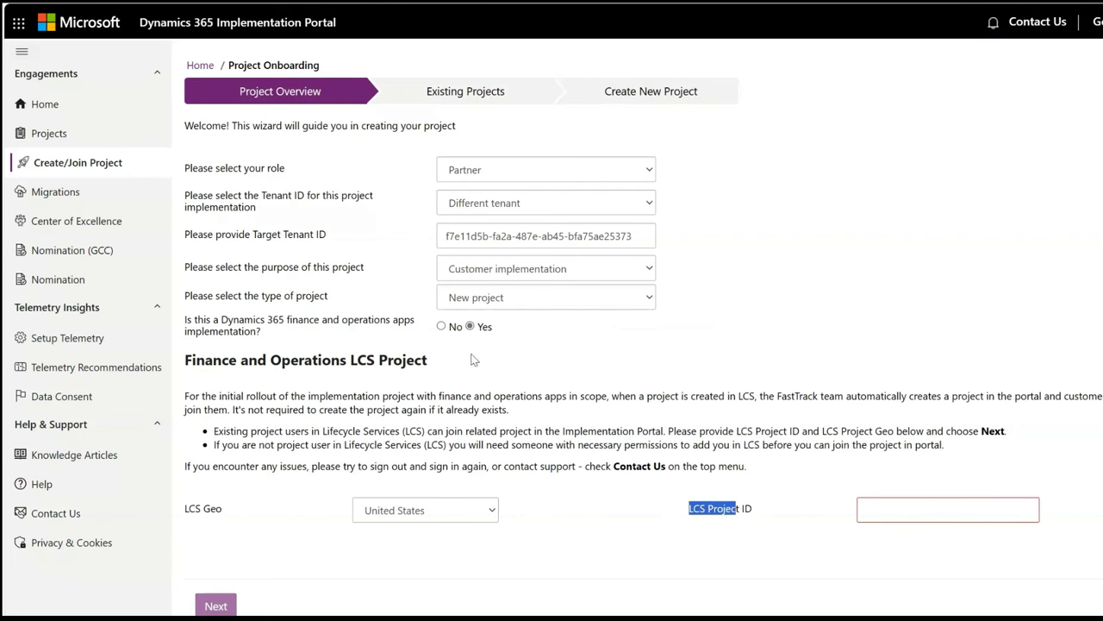
left_click(442, 326)
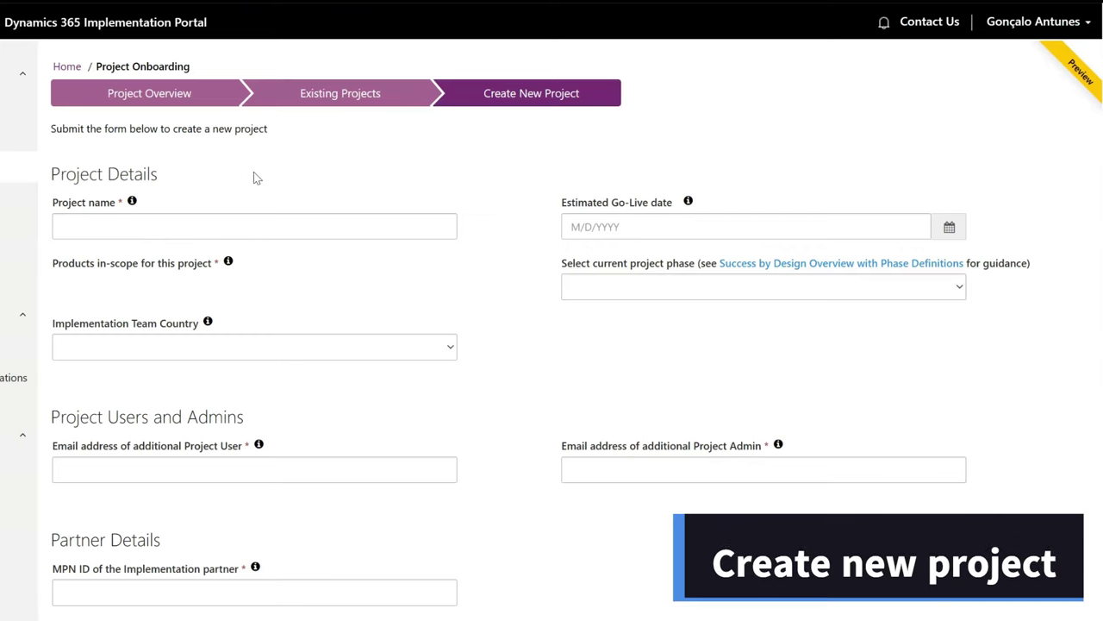
Step: Name the project 'Customer Service Implementation' and scope Dynamics 365 Customer Service and Field Service
left_click(113, 229)
type("Customer Service Implementation")
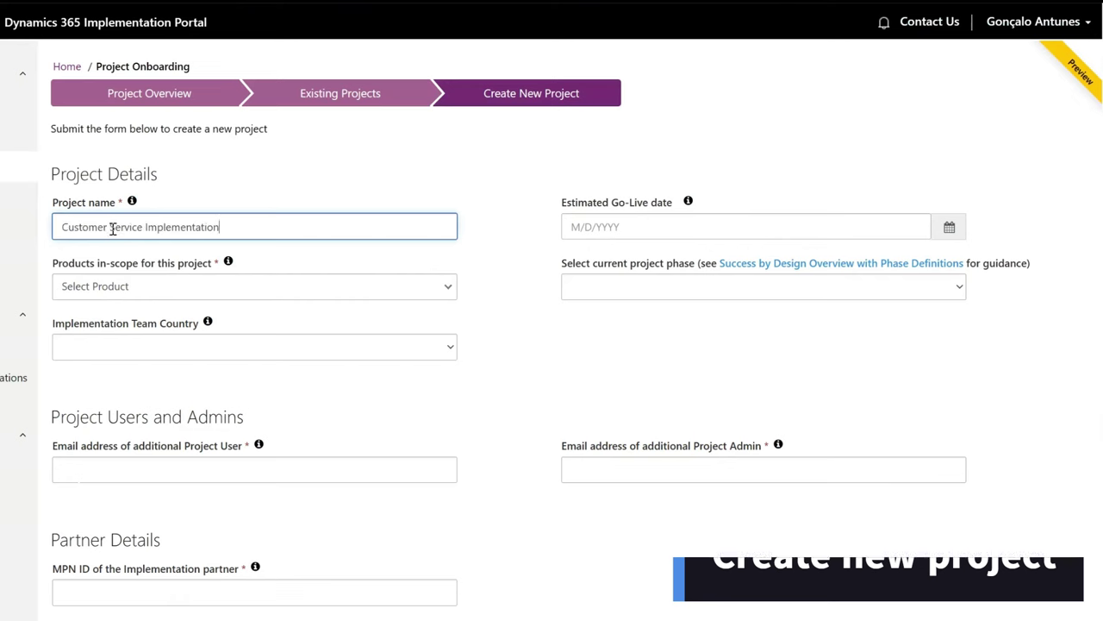
left_click(281, 190)
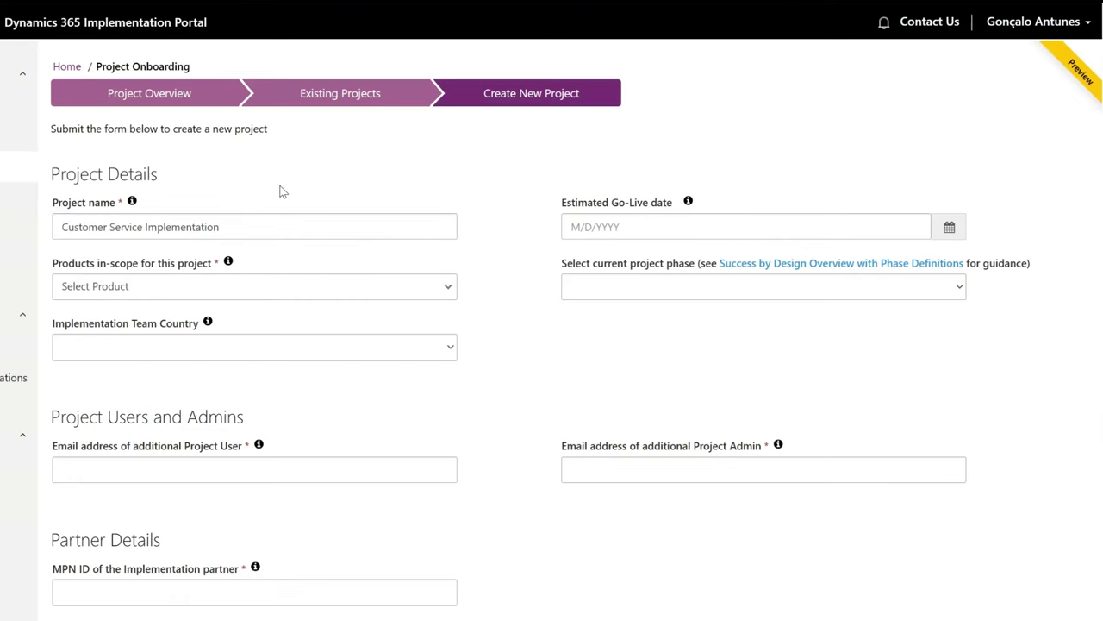
left_click(424, 287)
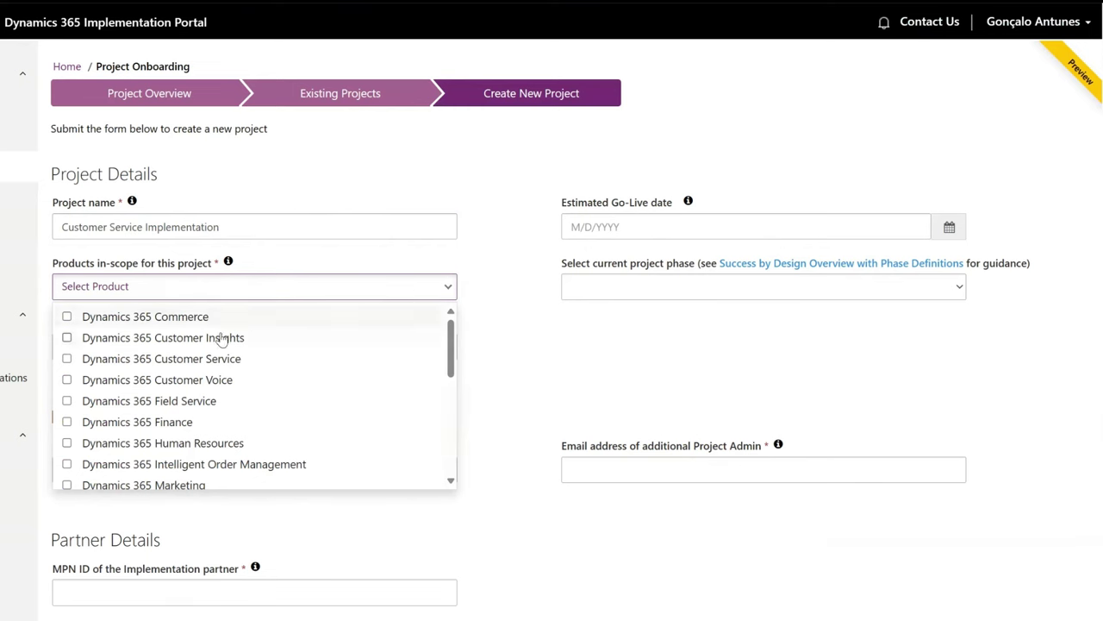
left_click(186, 365)
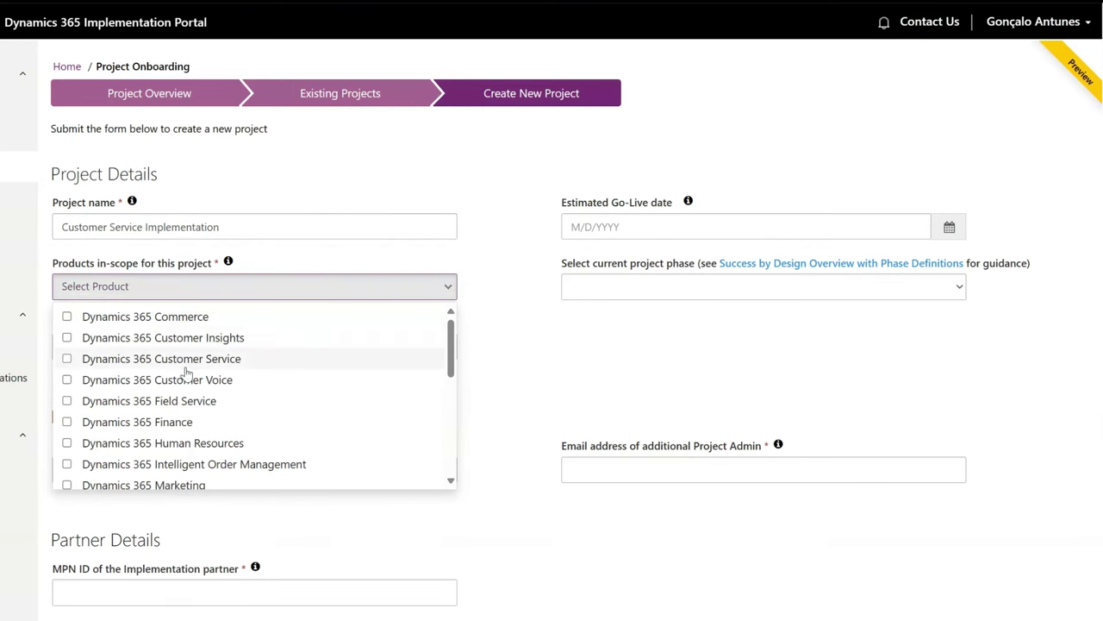
left_click(155, 405)
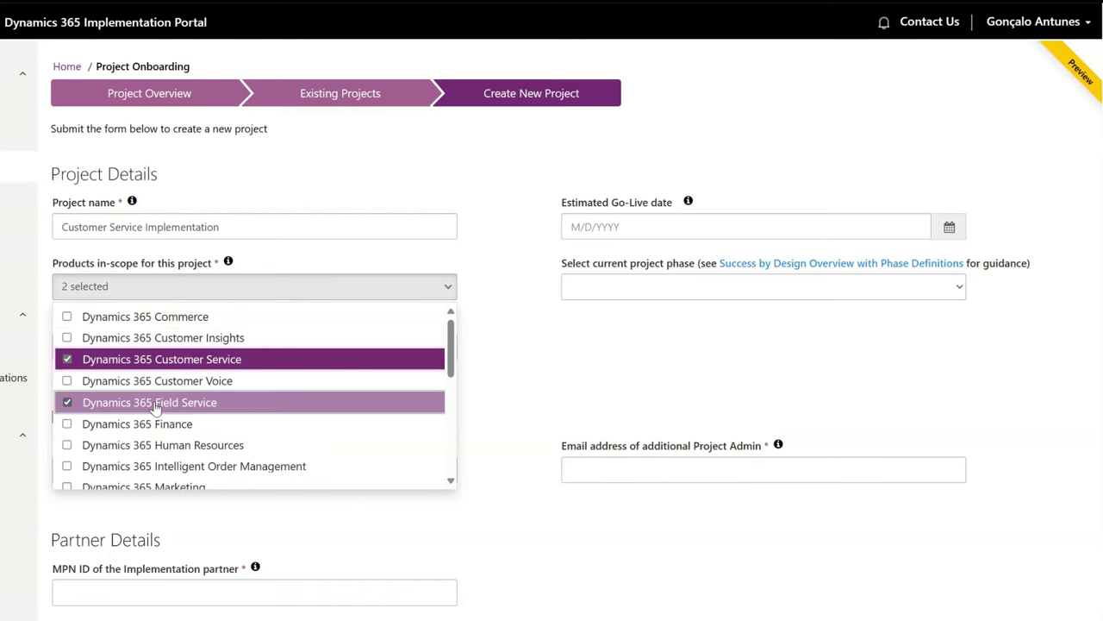
left_click(494, 360)
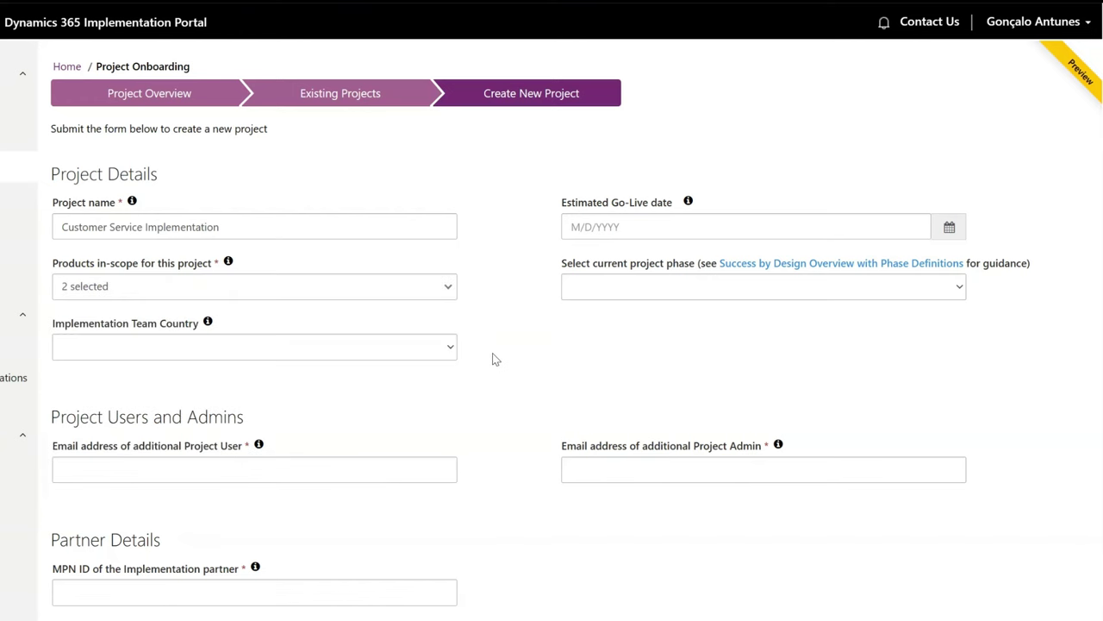
Step: Set the team country to United States and move the go-live calendar ahead two months
left_click(377, 349)
left_click(948, 231)
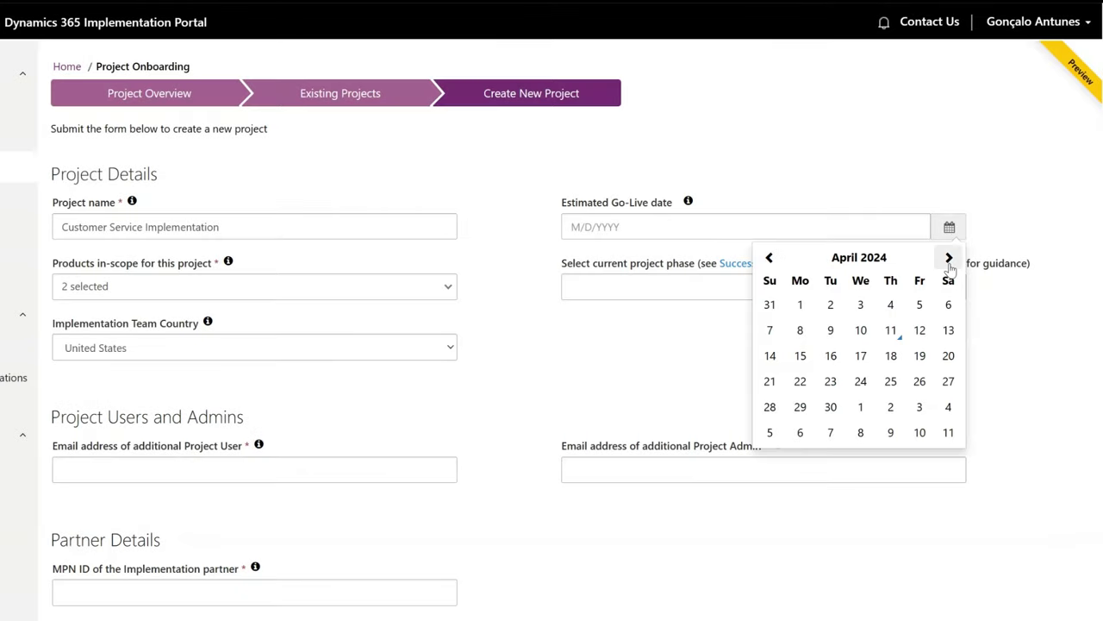
left_click(948, 259)
left_click(948, 259)
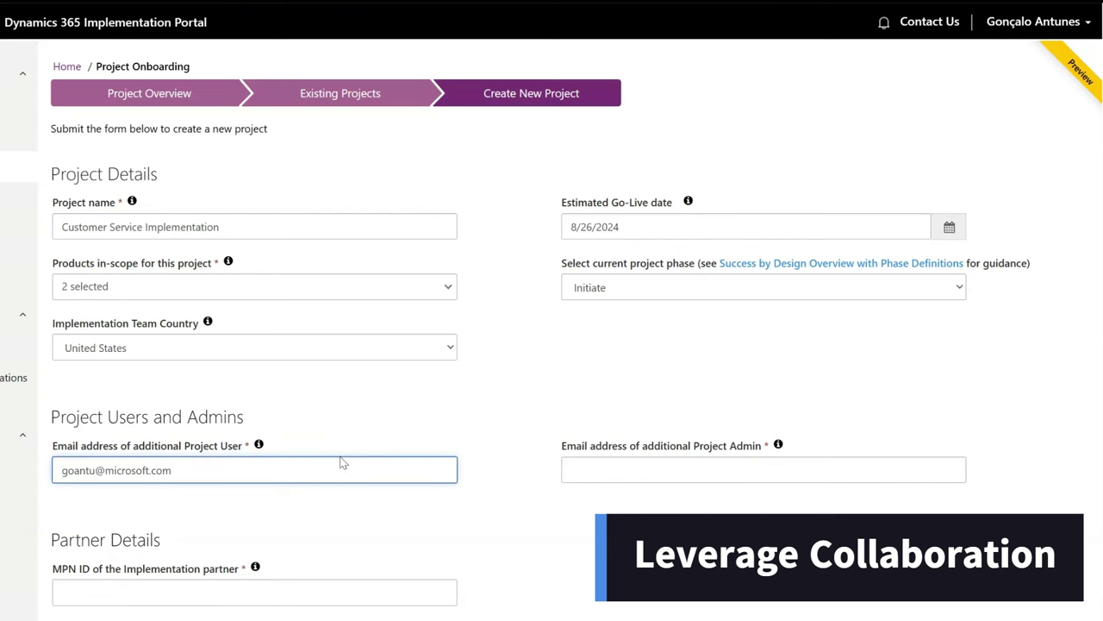
Step: Replace the project user e-mail with the pasted address
key("ctrl+a")
key("ctrl+c")
key("BackSpace")
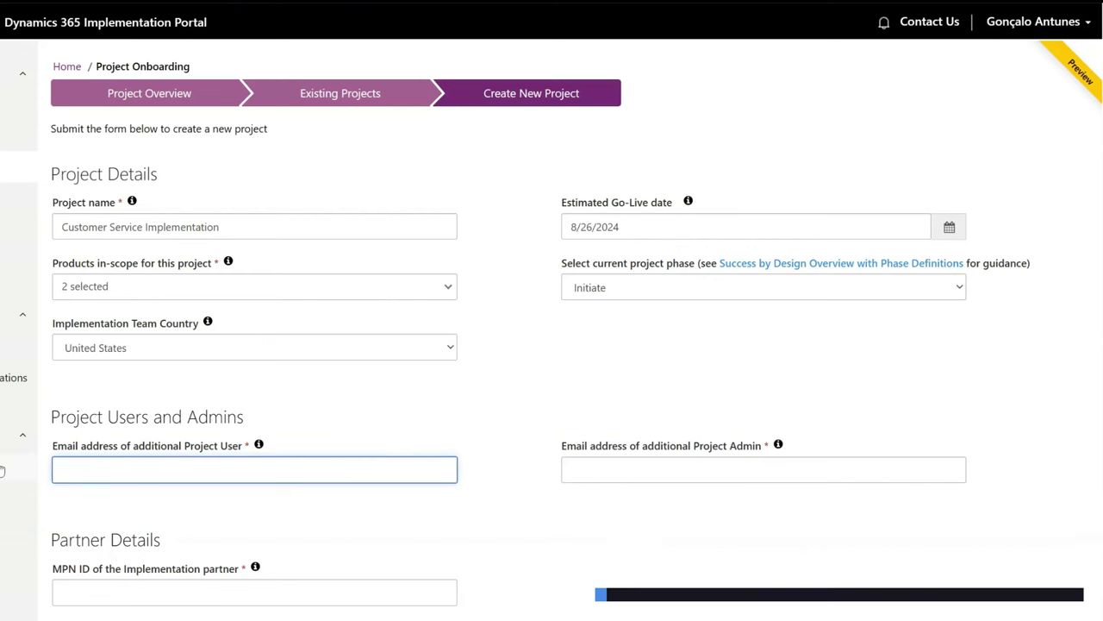
left_click(312, 419)
left_click(207, 463)
key("ctrl+v")
left_click(342, 431)
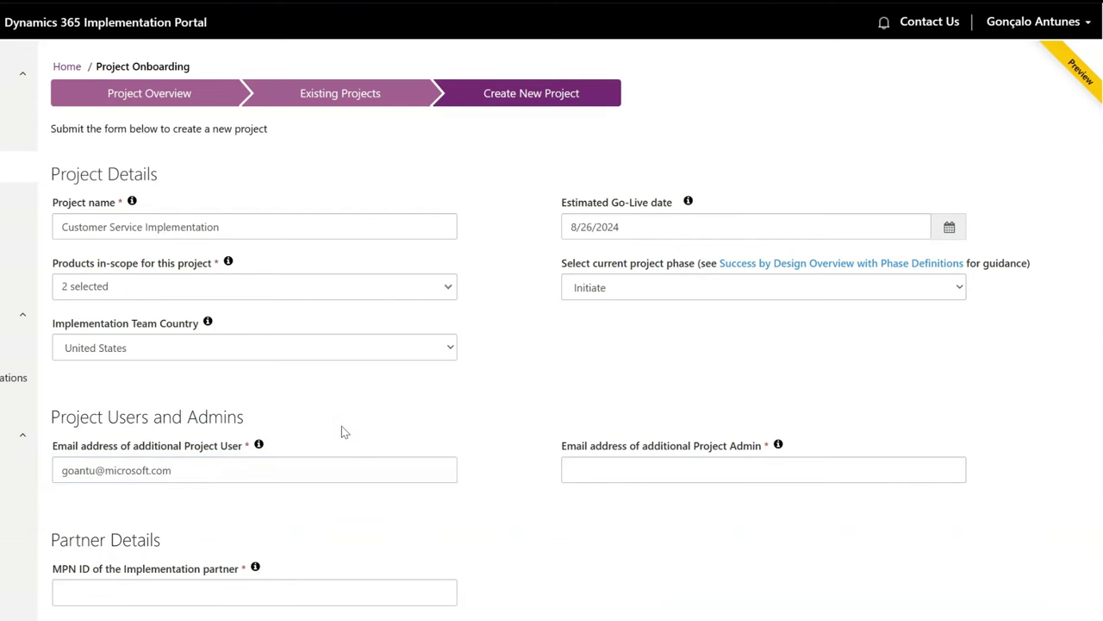
Step: Enter the project admin's e-mail address and partner MPN ID 123456
left_click(630, 472)
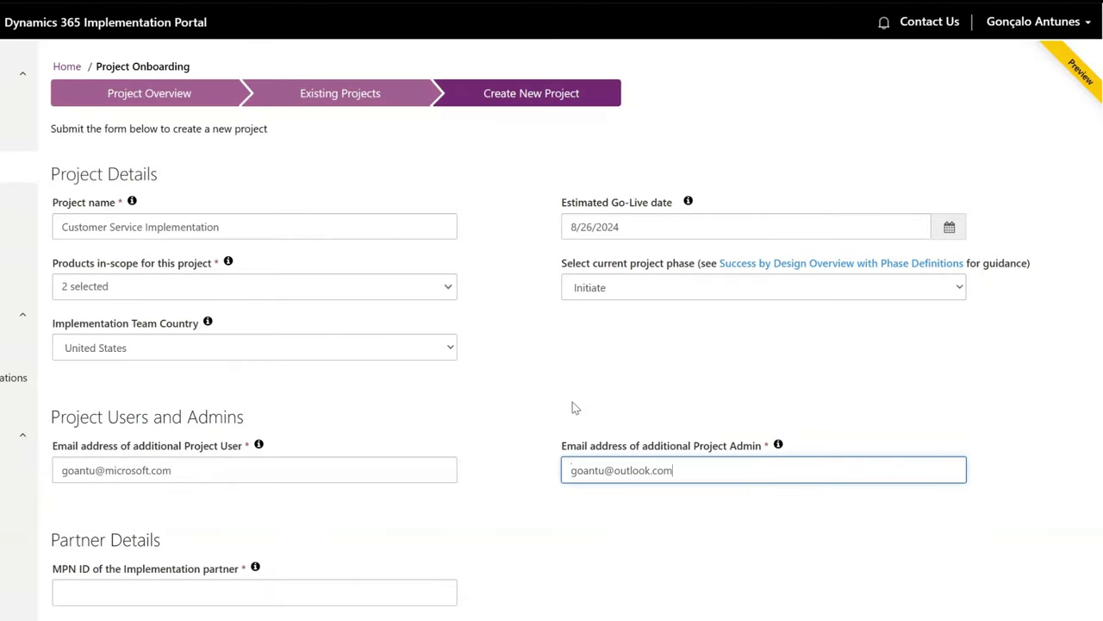
left_click(575, 406)
scroll(534, 389, "down", 3)
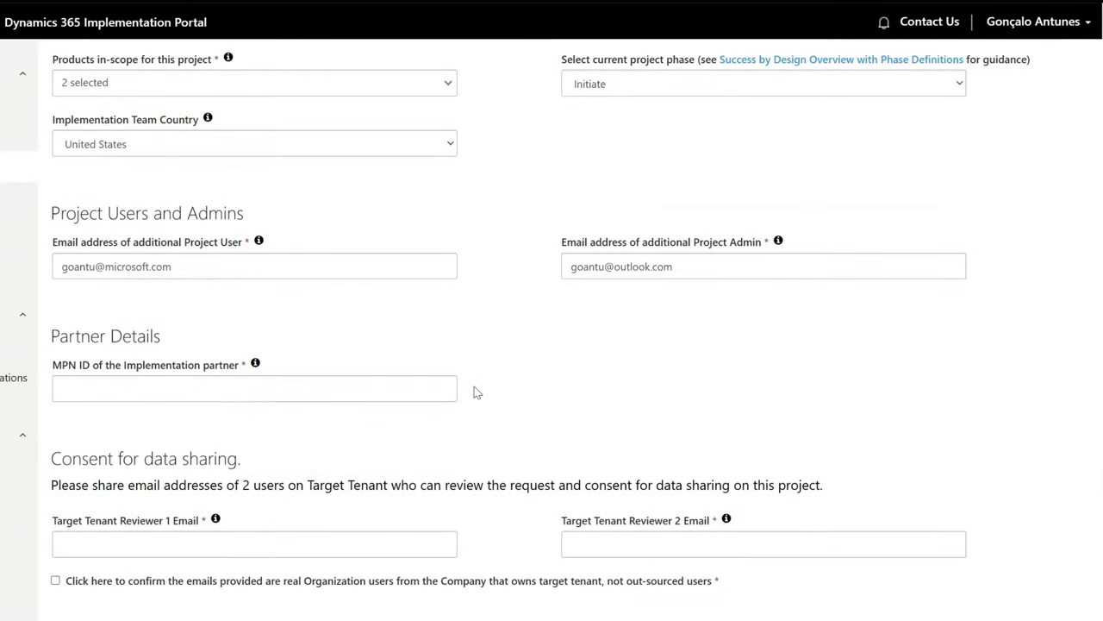
left_click(158, 370)
type("123")
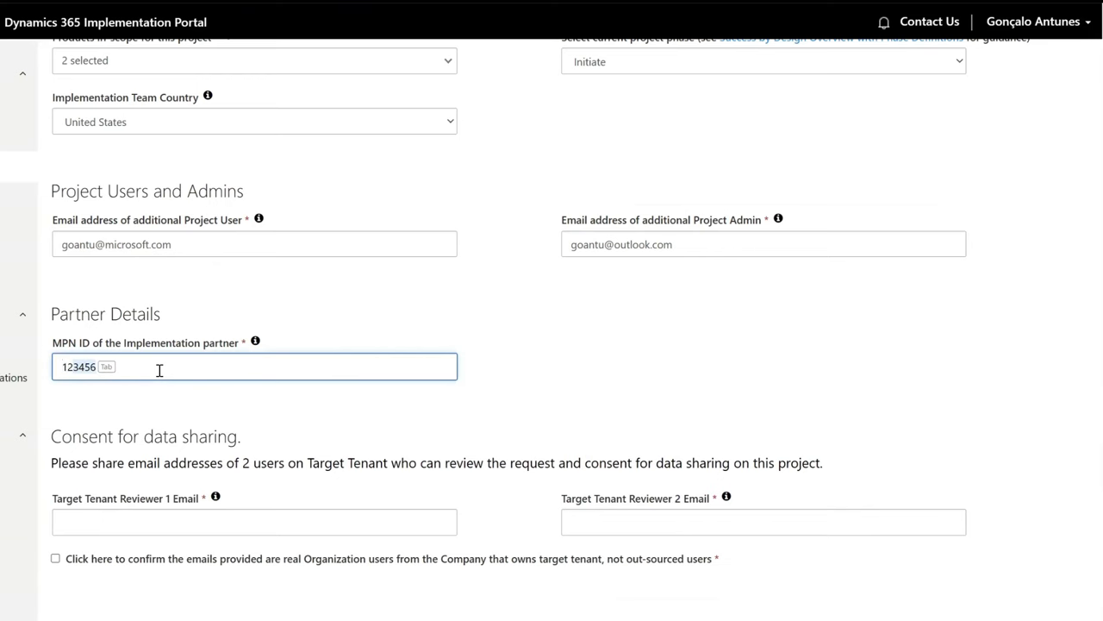
type("456")
left_click(338, 317)
scroll(341, 319, "down", 1)
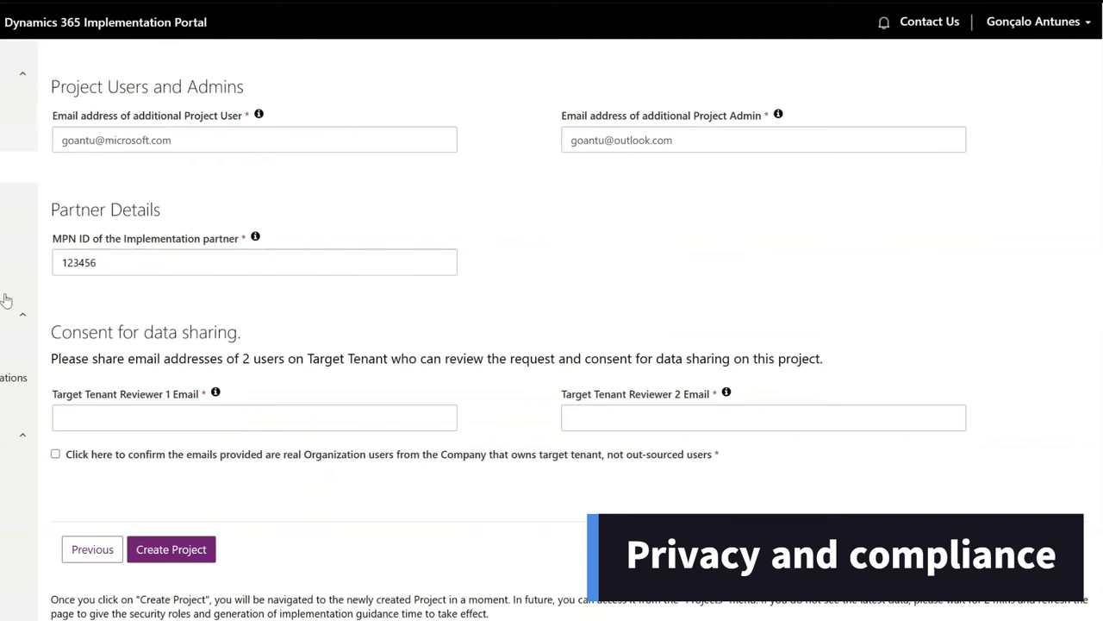
Step: Paste the e-mail addresses of both target-tenant reviewers
left_click(126, 415)
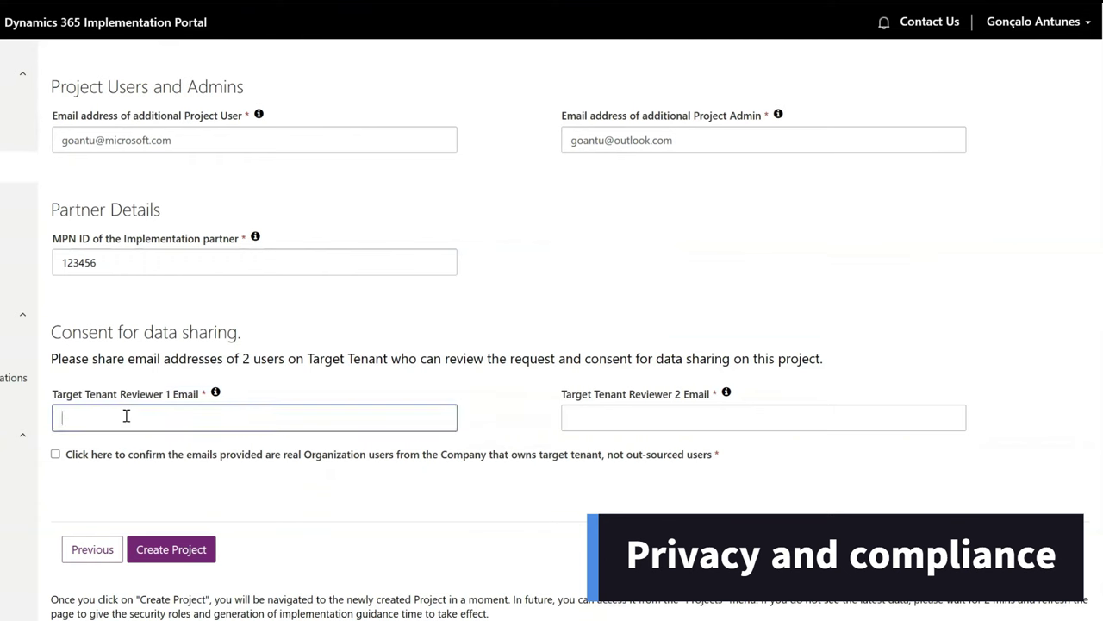
key("ctrl+v")
key("Tab")
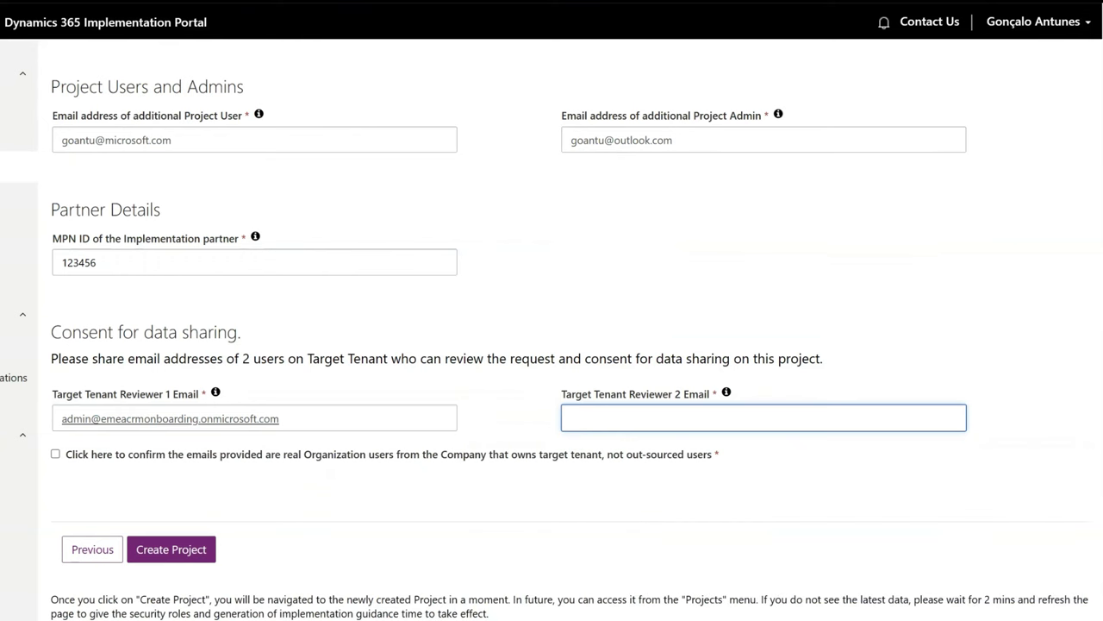
key("alt+Tab")
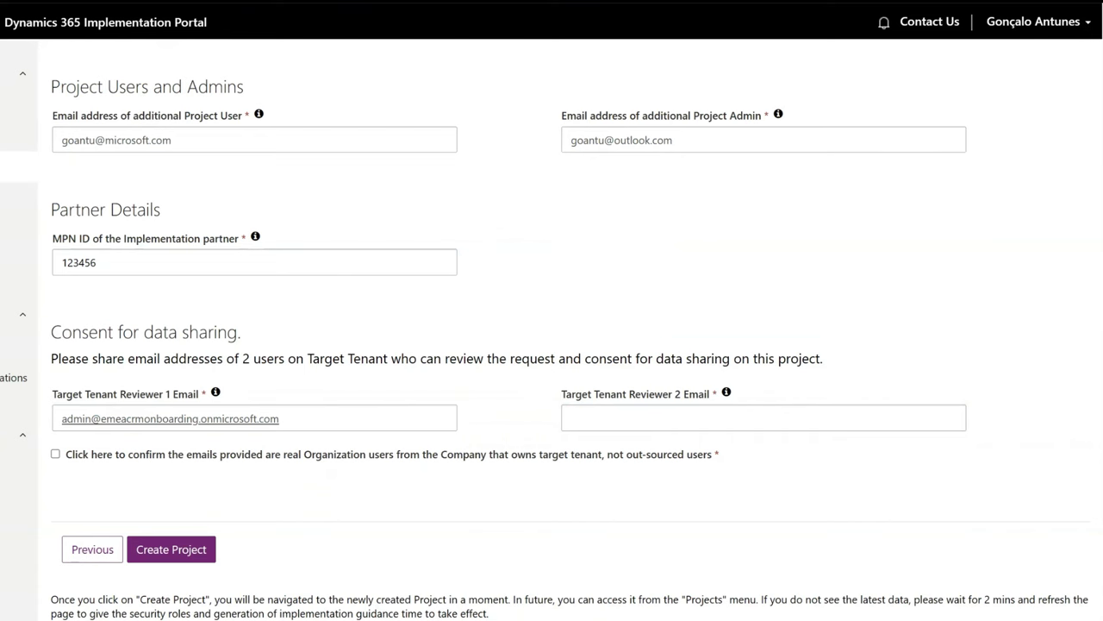
left_click(608, 421)
key("ctrl+v")
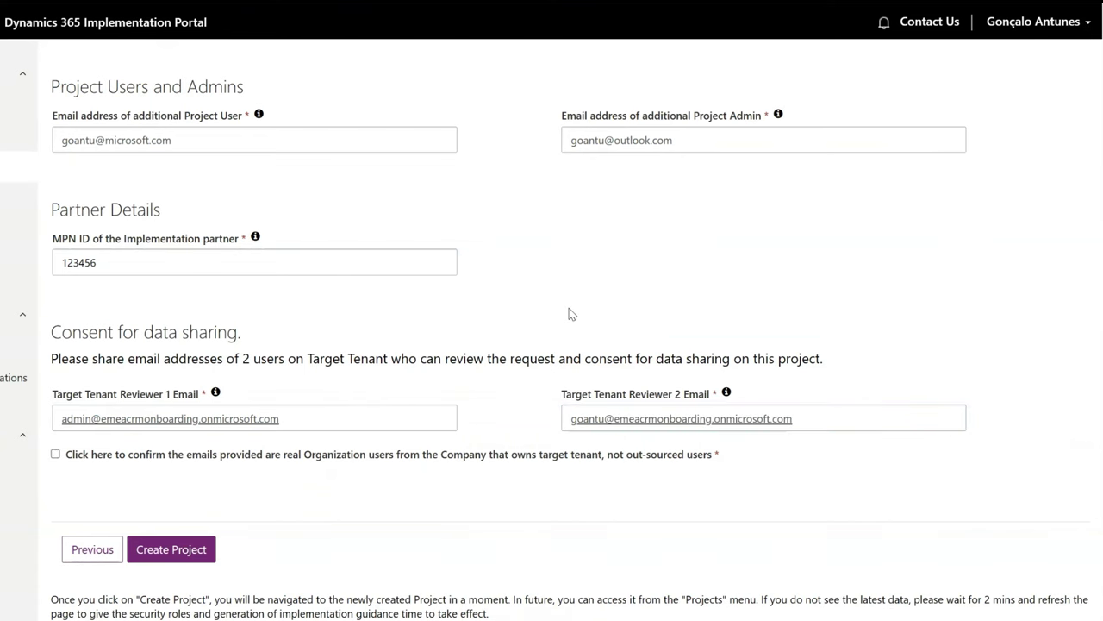
Step: Confirm the reviewers are real organisation users and create the project
left_click(55, 456)
left_click_drag(103, 458, 387, 465)
left_click(382, 480)
left_click(170, 551)
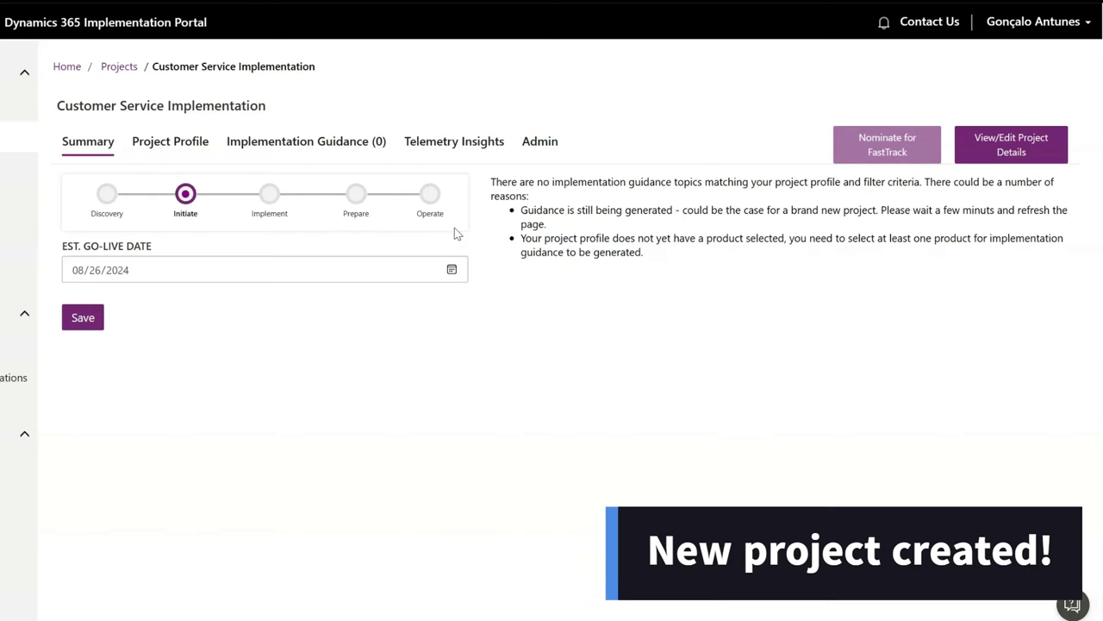
Step: Review the Customer Service Implementation project details panel and close it without changes
left_click(1011, 154)
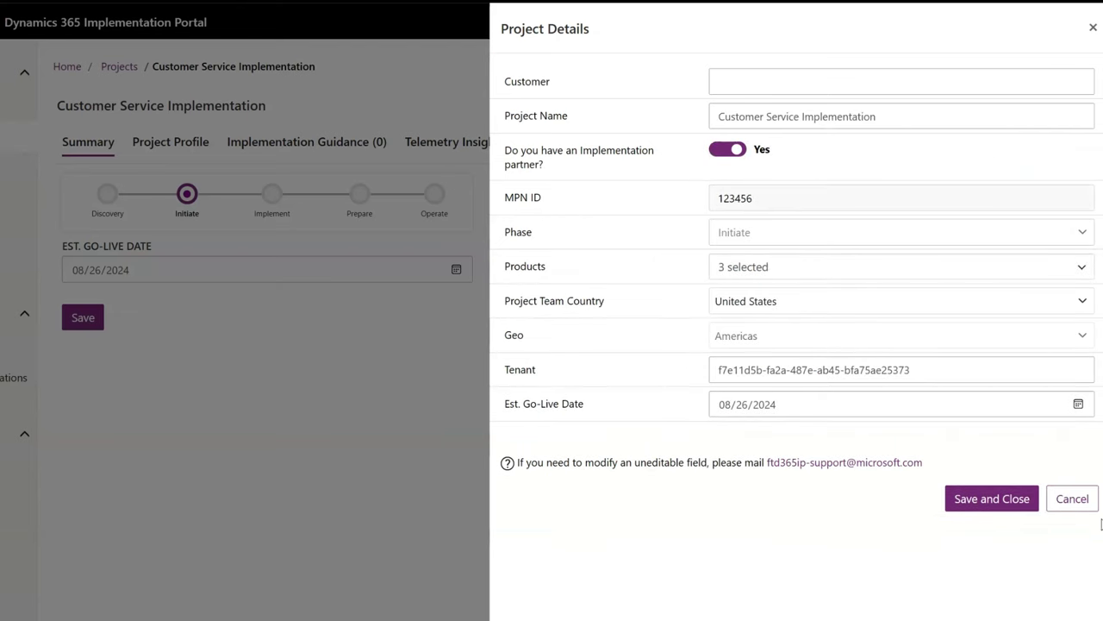
left_click(1075, 510)
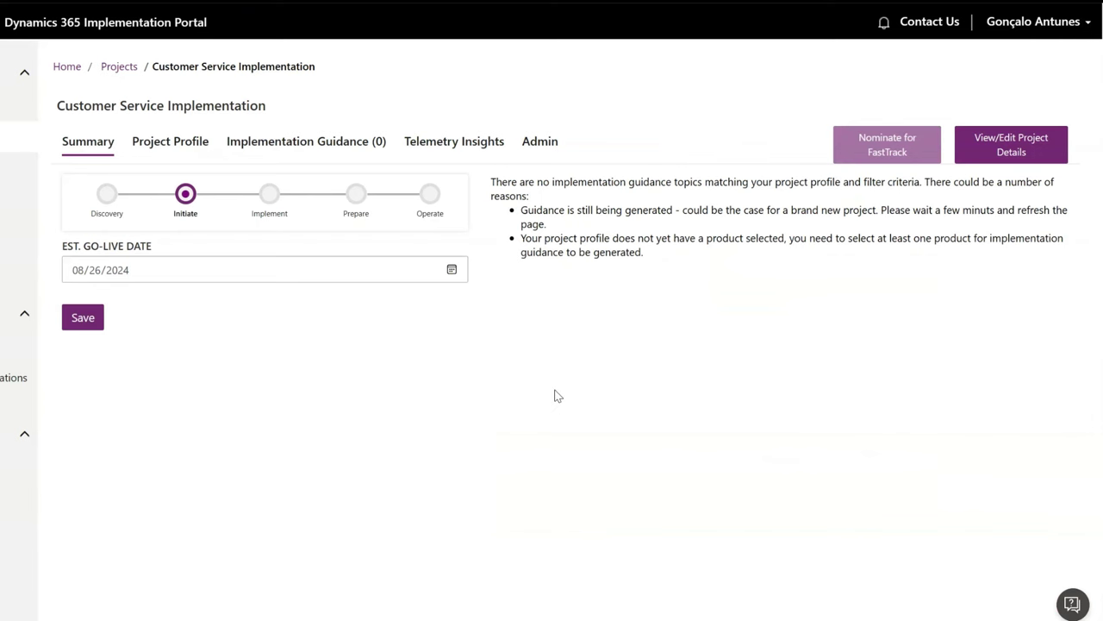
left_click(179, 149)
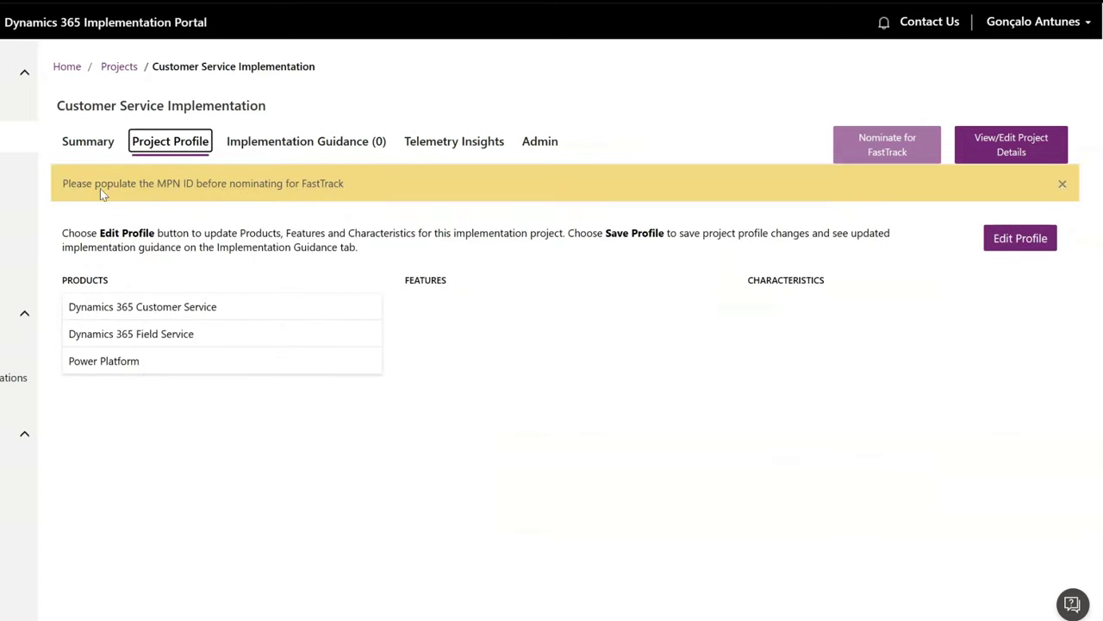
left_click_drag(93, 183, 246, 183)
left_click(238, 220)
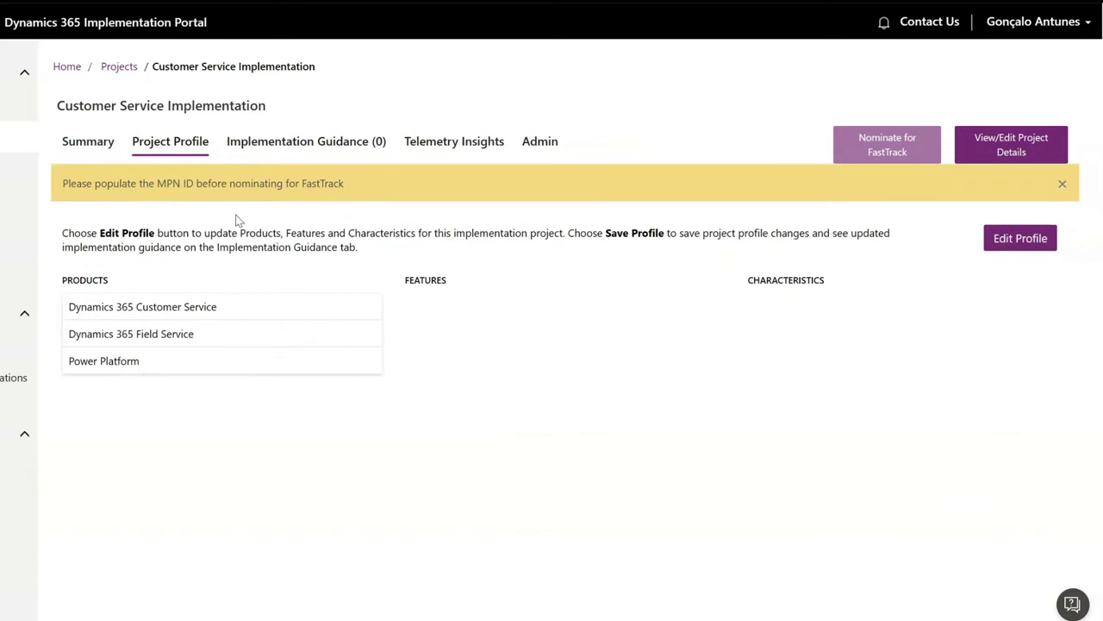
left_click(298, 140)
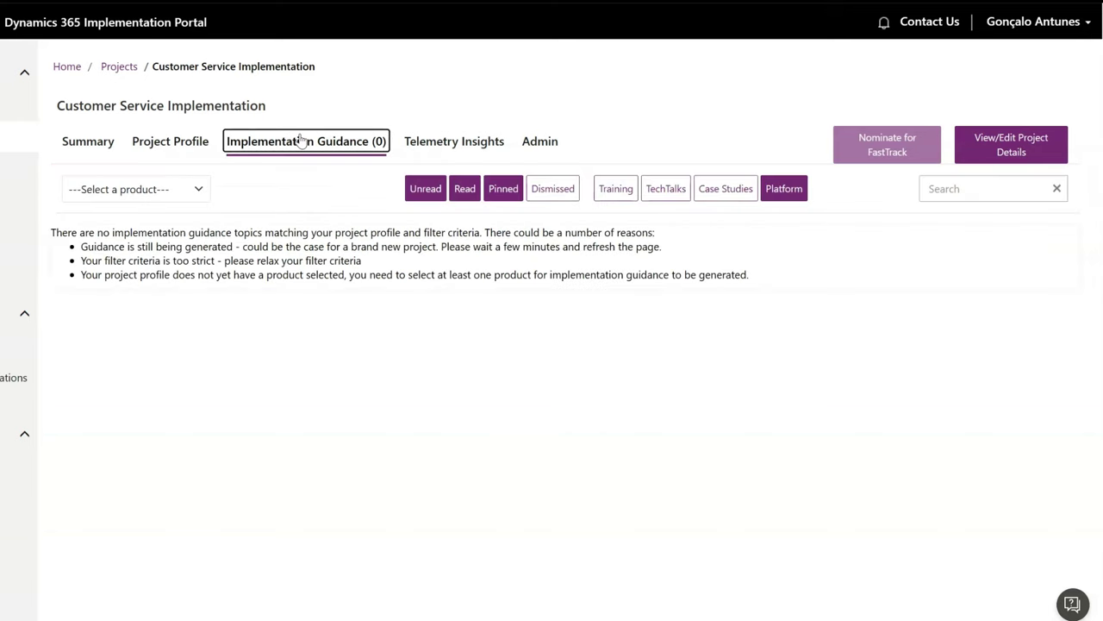
left_click(450, 142)
left_click(539, 143)
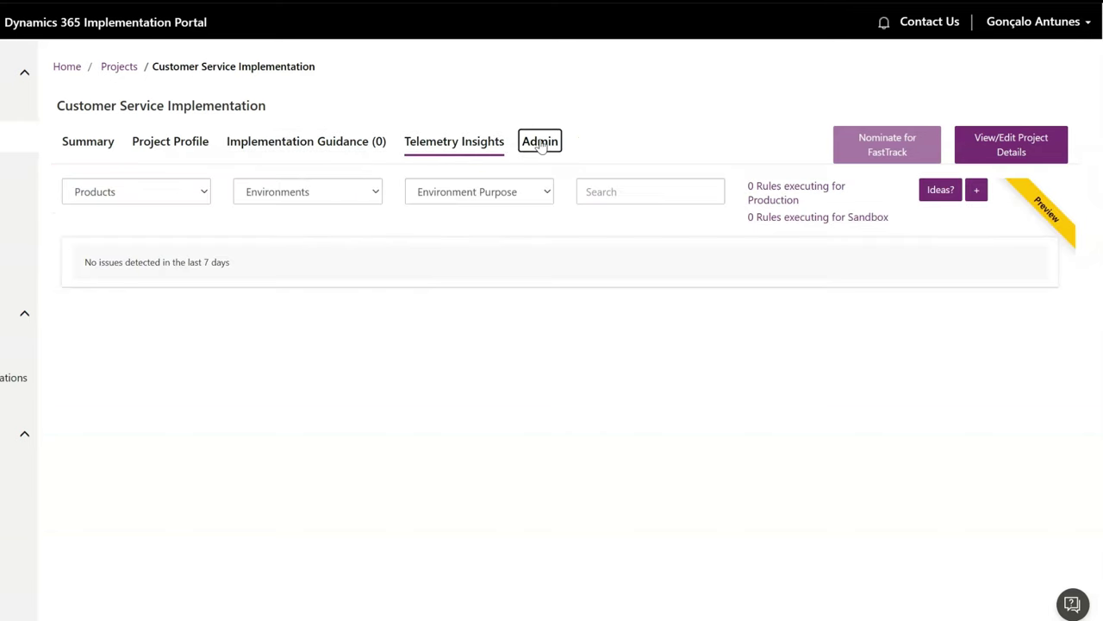
left_click(95, 147)
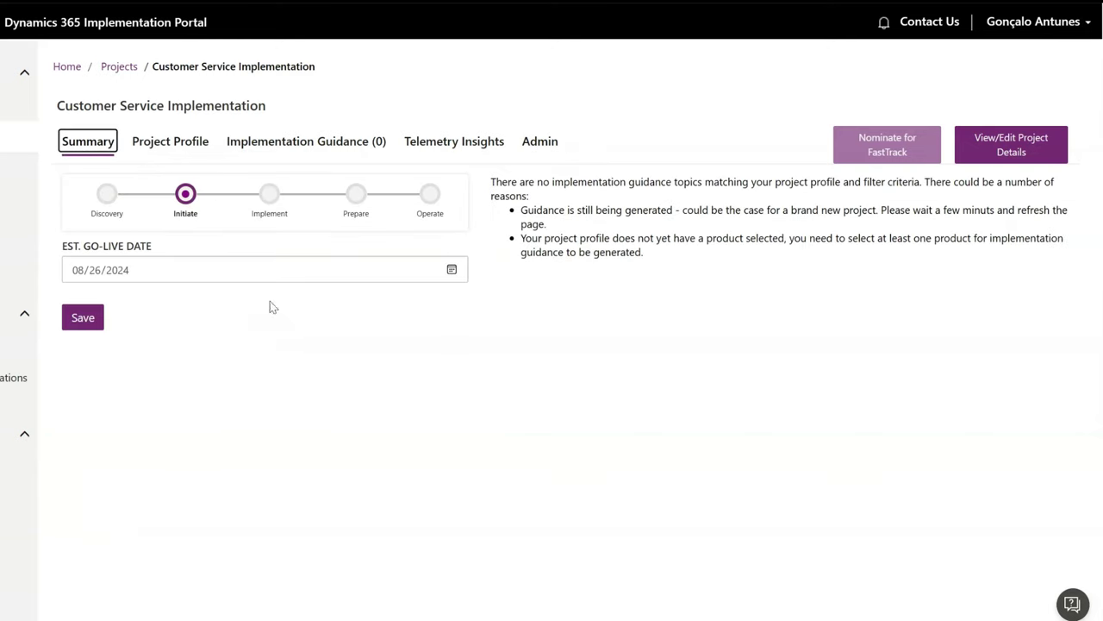